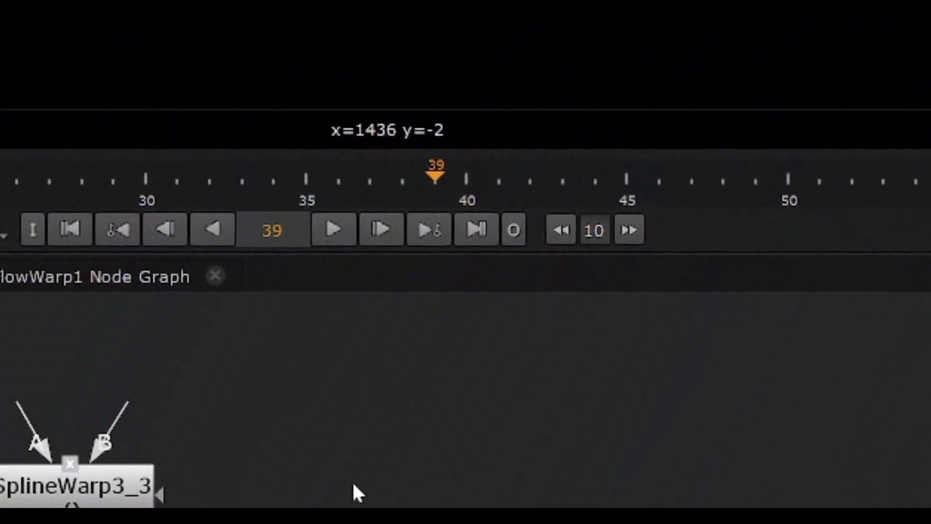
# Add the flowwarp toolset to the node graph near the SplineWarp node
pyautogui.press('Tab')
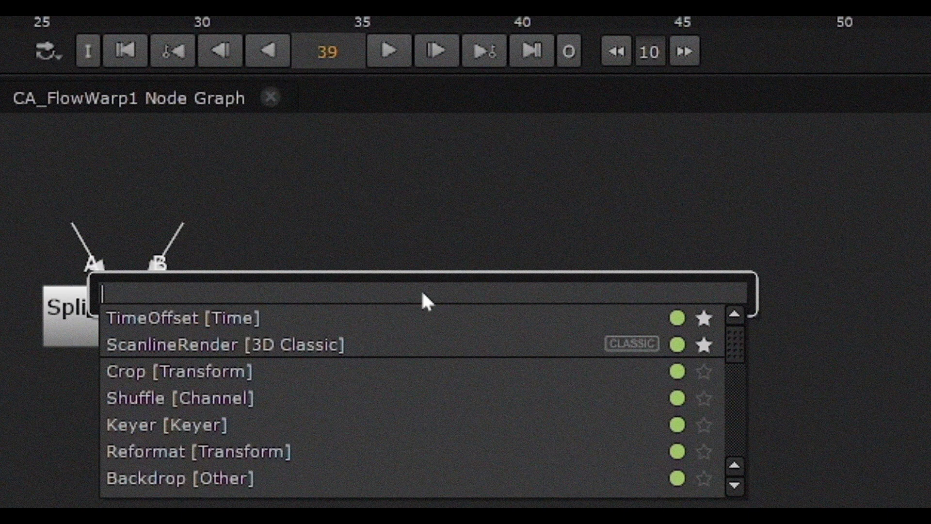
pyautogui.write('flowwarp [ToolSets')
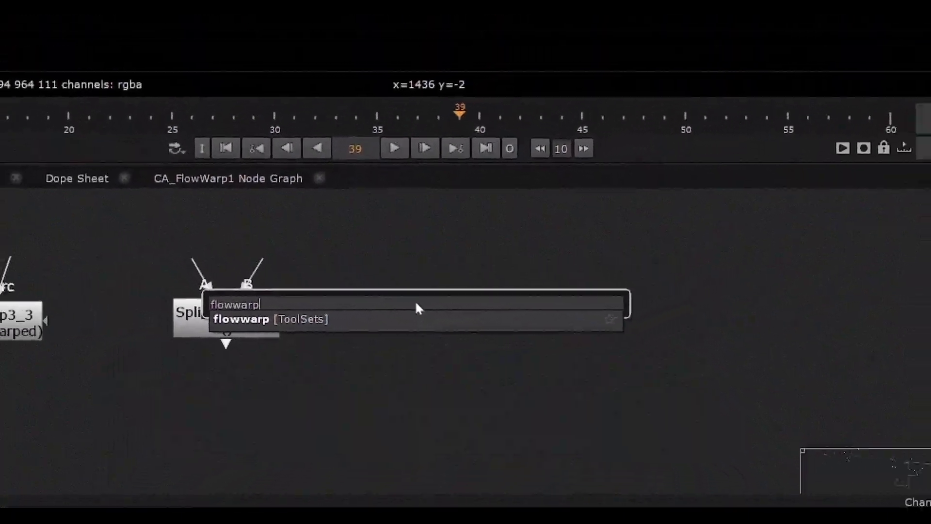
pyautogui.press('Return')
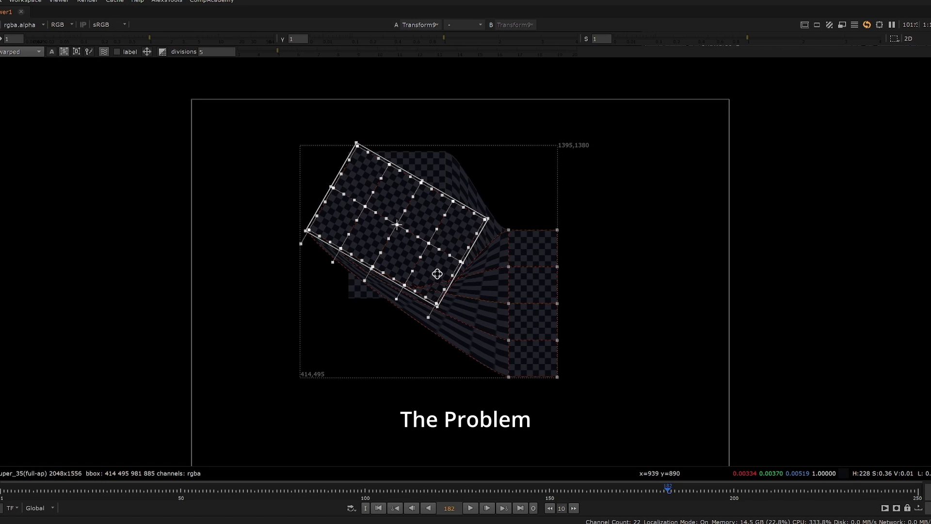
# Select several grid points in the rotated section of the checkerboard warp and reposition them by hand to shape the bend
pyautogui.click(392, 128)
pyautogui.keyDown('shift'); pyautogui.click(425, 146); pyautogui.keyUp('shift')
pyautogui.keyDown('shift'); pyautogui.click(457, 166); pyautogui.keyUp('shift')
pyautogui.moveTo(425, 146); pyautogui.dragTo(375, 226)
pyautogui.moveTo(490, 185); pyautogui.dragTo(457, 228)
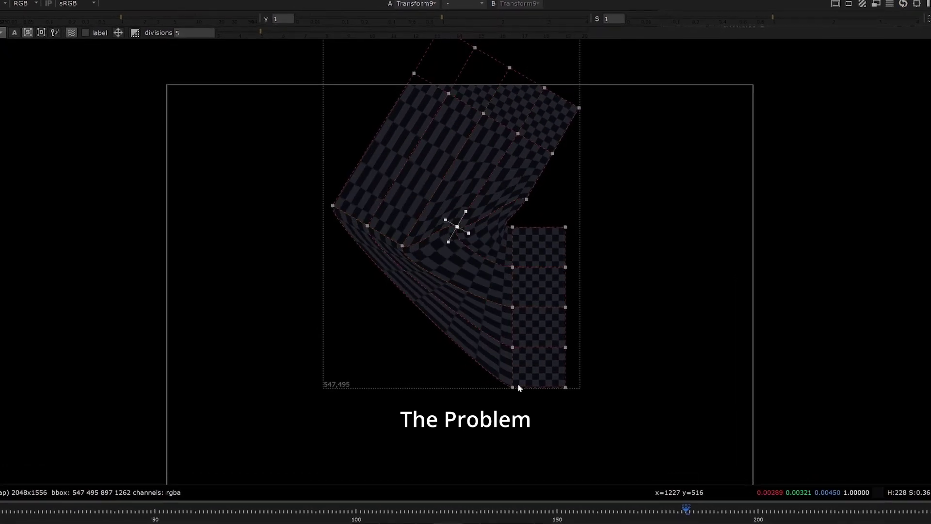
# Pull the straight section's inner column of grid points toward the bend, and adjust the box-selected points of the rotated section
pyautogui.moveTo(509, 380); pyautogui.dragTo(337, 368)
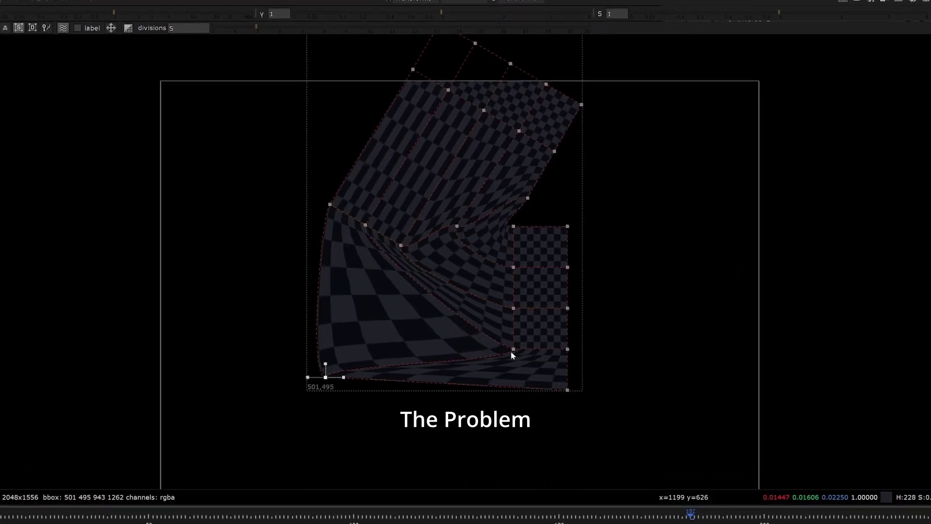
pyautogui.moveTo(513, 350); pyautogui.dragTo(385, 342)
pyautogui.moveTo(514, 309); pyautogui.dragTo(438, 308)
pyautogui.moveTo(513, 267); pyautogui.dragTo(473, 272)
pyautogui.moveTo(475, 204); pyautogui.dragTo(435, 292, button='middle')
pyautogui.moveTo(627, 41); pyautogui.dragTo(354, 169)
pyautogui.keyDown('ctrl'); pyautogui.moveTo(541, 192); pyautogui.dragTo(474, 244); pyautogui.keyUp('ctrl')
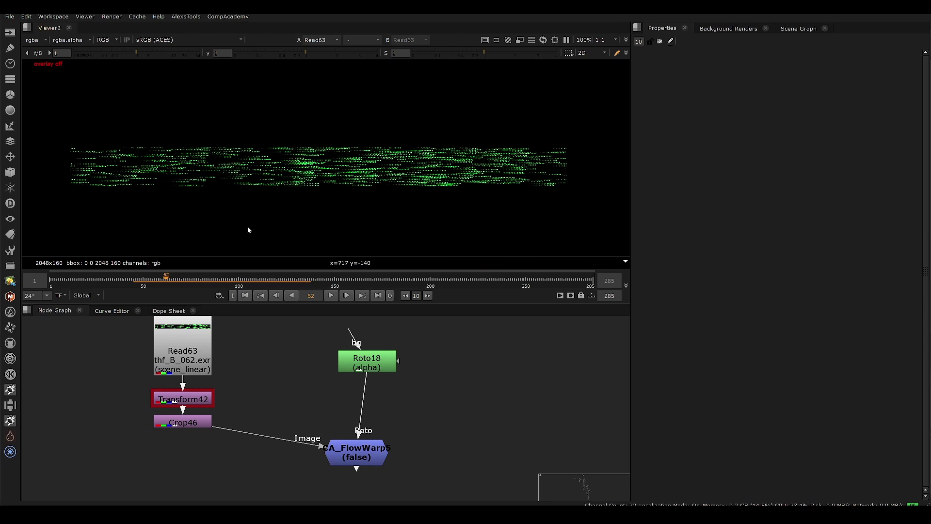
# Play back the straight green Read63 source clip to examine its flow
pyautogui.click(331, 295)
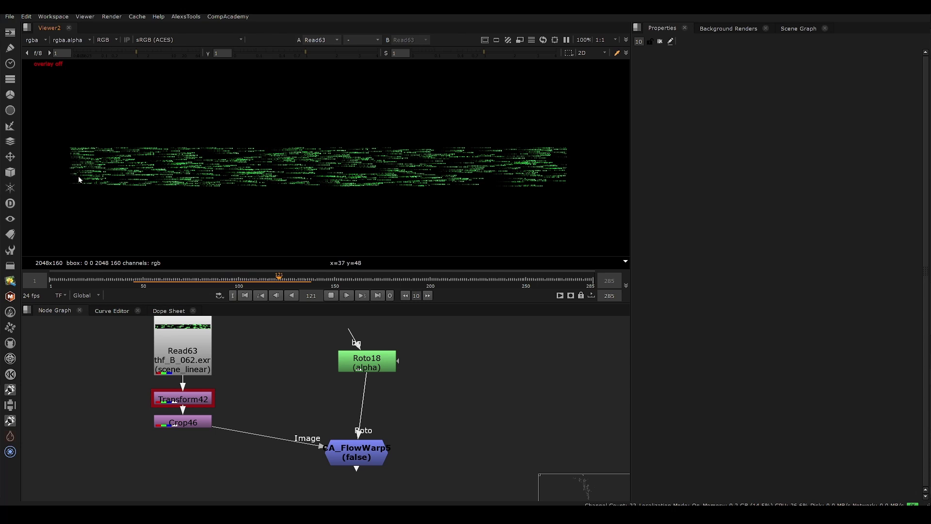
pyautogui.moveTo(145, 282); pyautogui.dragTo(91, 283)
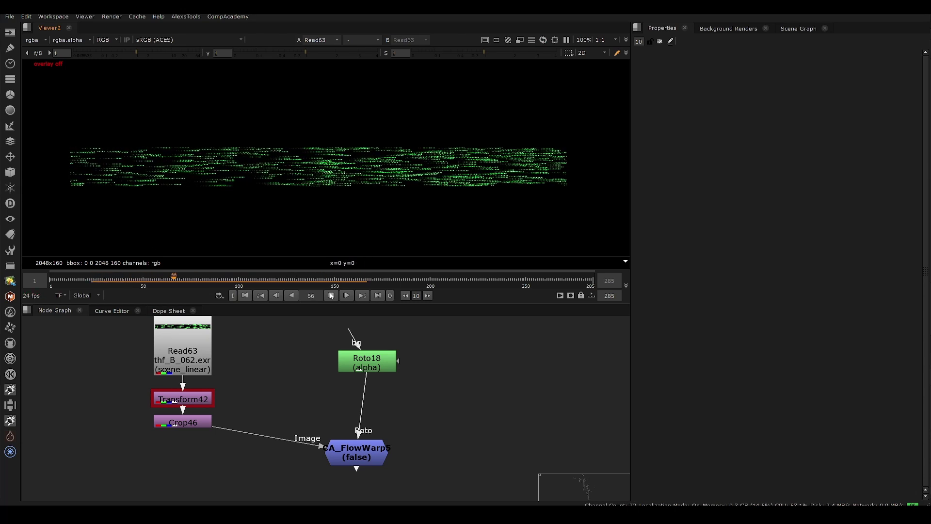
pyautogui.press('k')
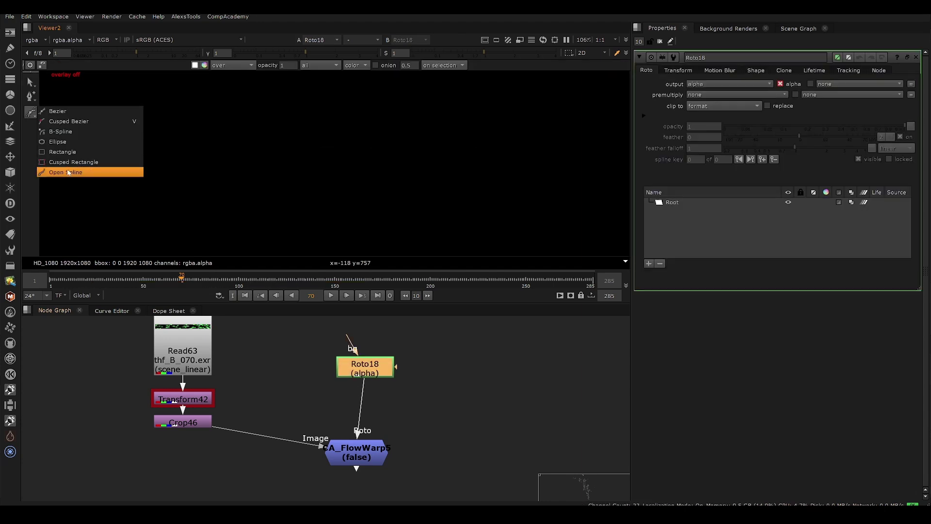
# Draw a ten-point open spline in Roto18 as a wavy path rising to a crest, dipping into a trough and rising again
pyautogui.click(68, 172)
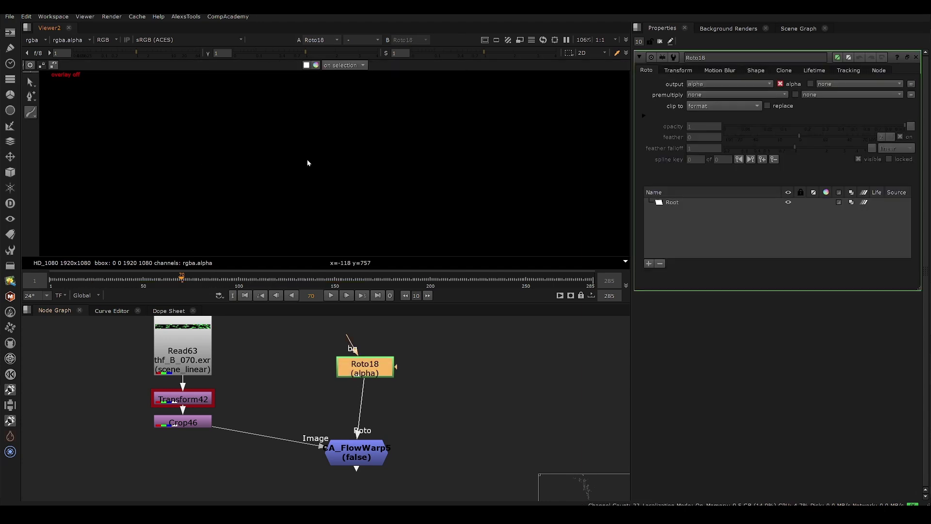
pyautogui.click(113, 222)
pyautogui.click(132, 145)
pyautogui.click(165, 105)
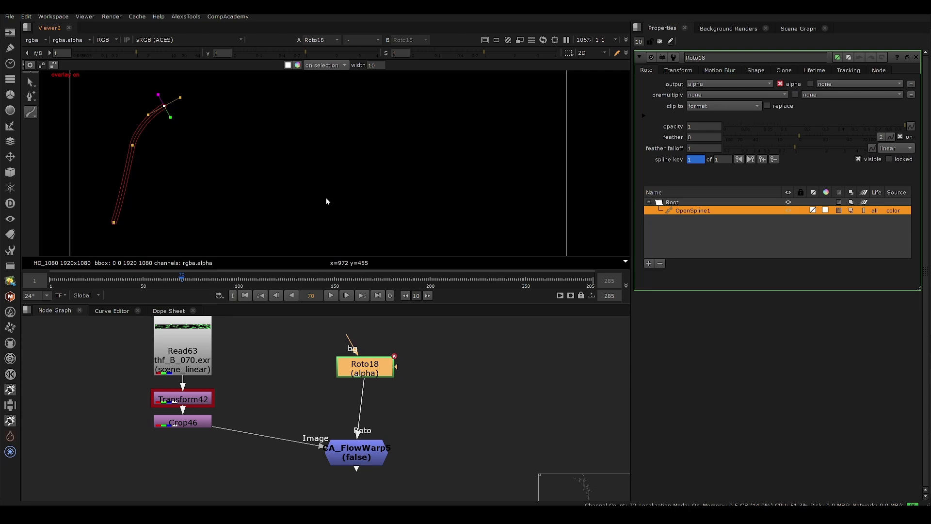
pyautogui.click(256, 88)
pyautogui.click(298, 145)
pyautogui.click(327, 200)
pyautogui.click(392, 206)
pyautogui.click(424, 188)
pyautogui.click(480, 123)
pyautogui.click(505, 118)
pyautogui.press('Escape')
pyautogui.click(481, 184)
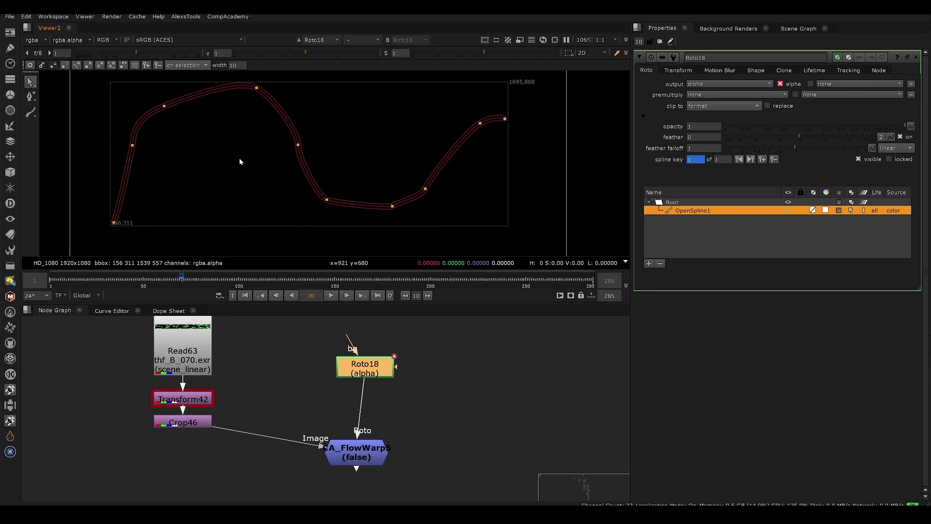
# Sample the roto spline in CA_FlowWarp5, close its properties and play back the warped clip
pyautogui.doubleClick(371, 449)
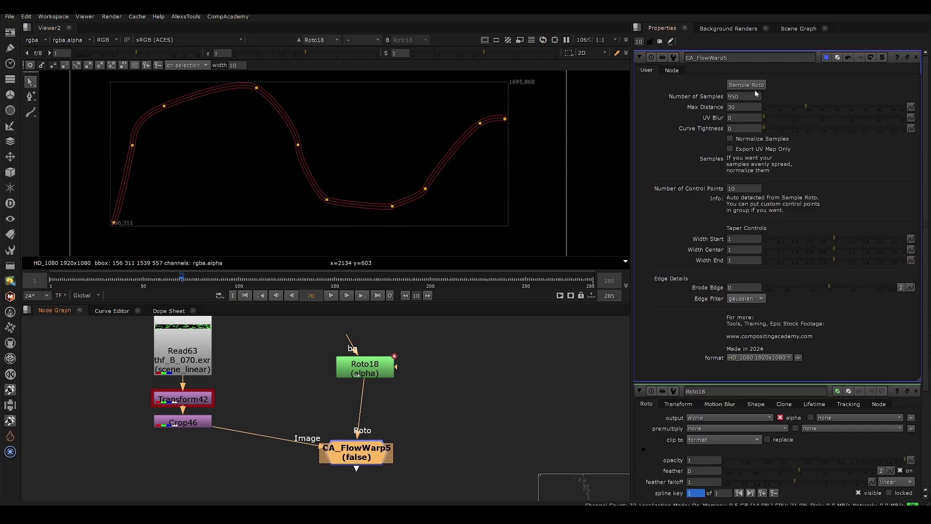
pyautogui.click(755, 85)
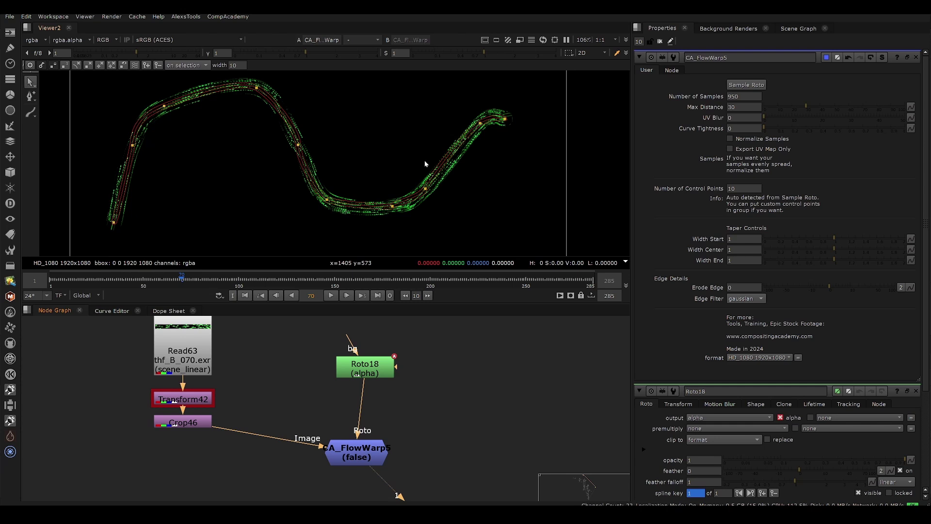
pyautogui.click(916, 58)
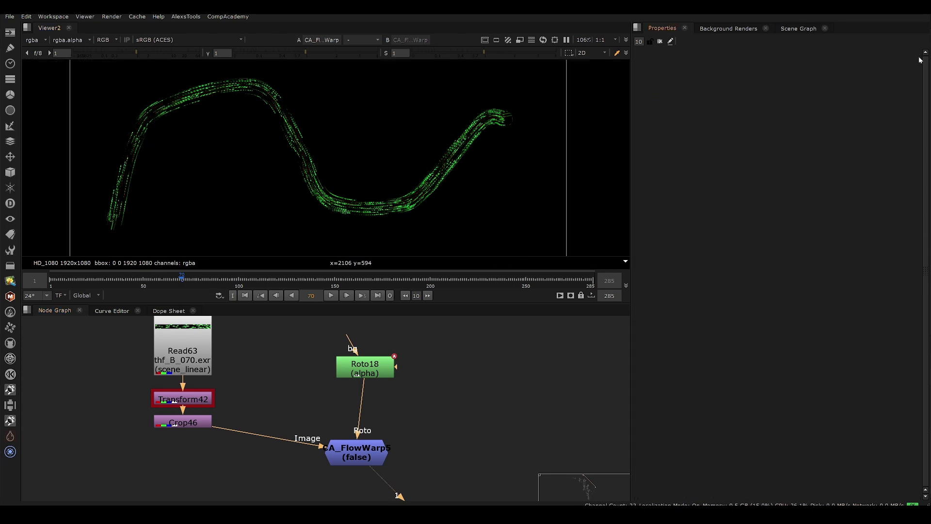
pyautogui.click(331, 296)
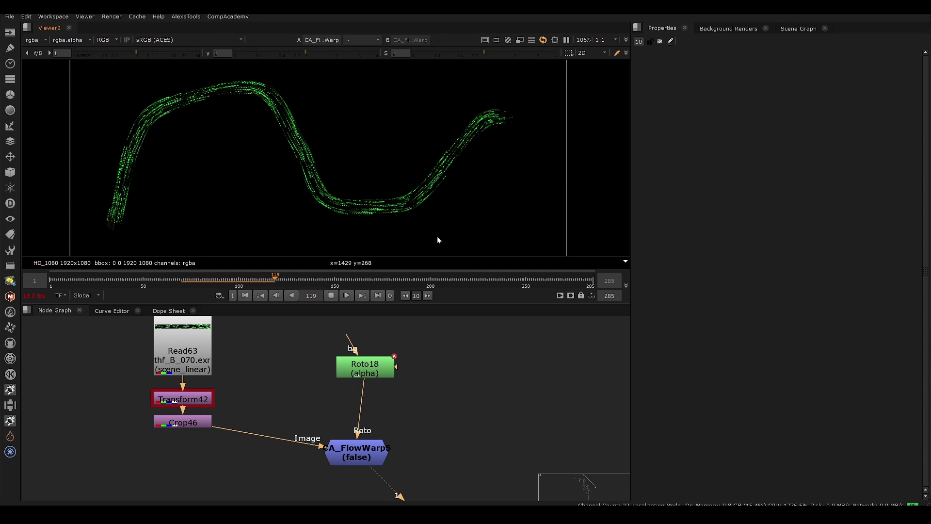
pyautogui.click(330, 296)
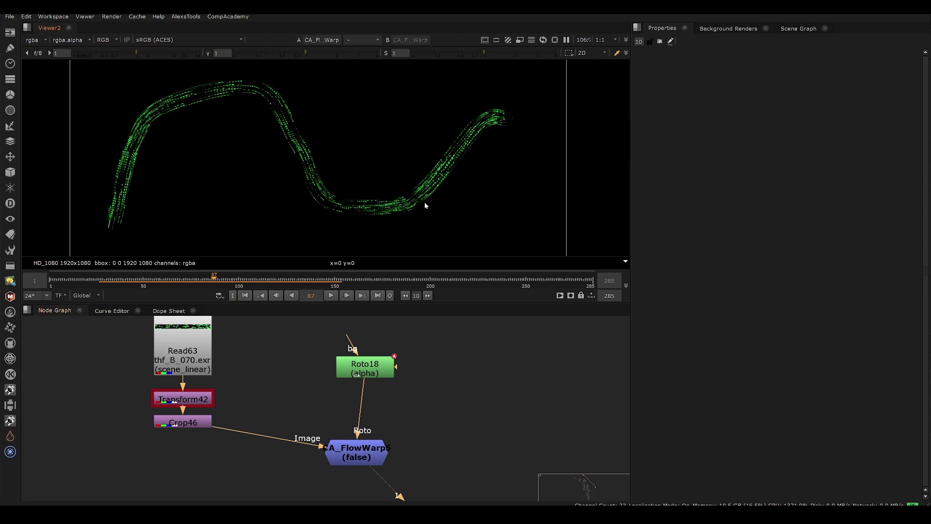
# Set CA_FlowWarp5's Number of Samples to 950
pyautogui.doubleClick(341, 443)
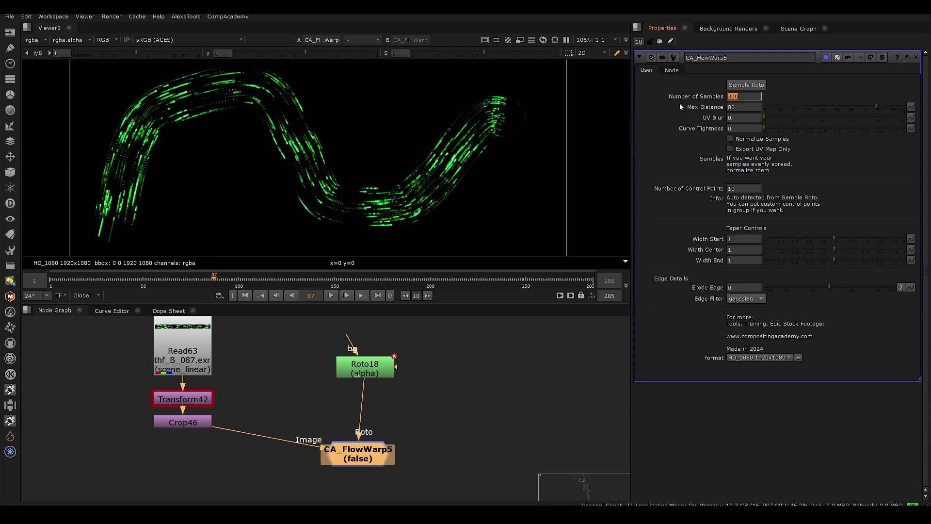
pyautogui.scroll(5, 396, 205)
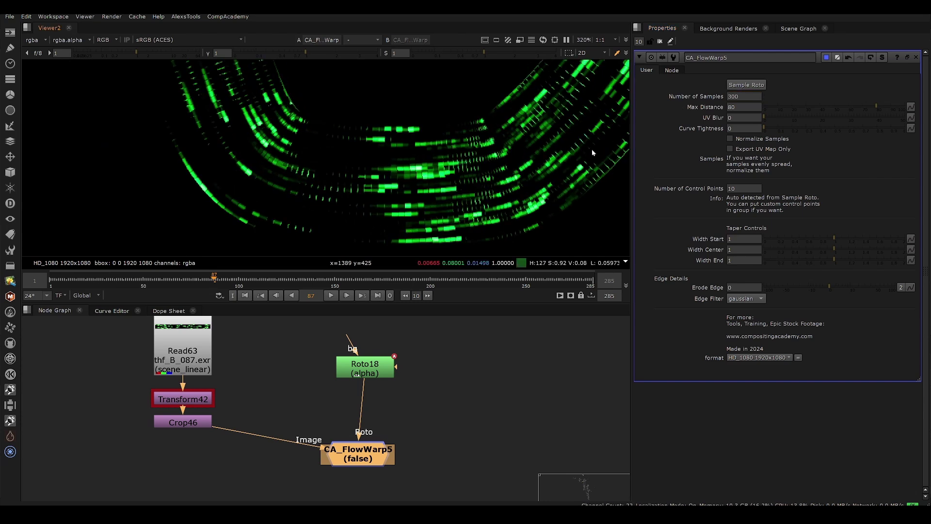
pyautogui.write('950')
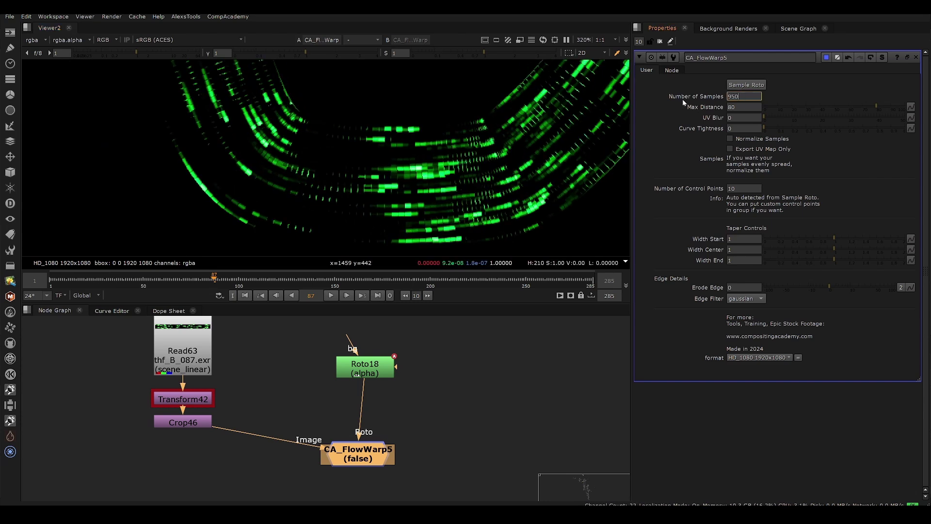
pyautogui.press('Return')
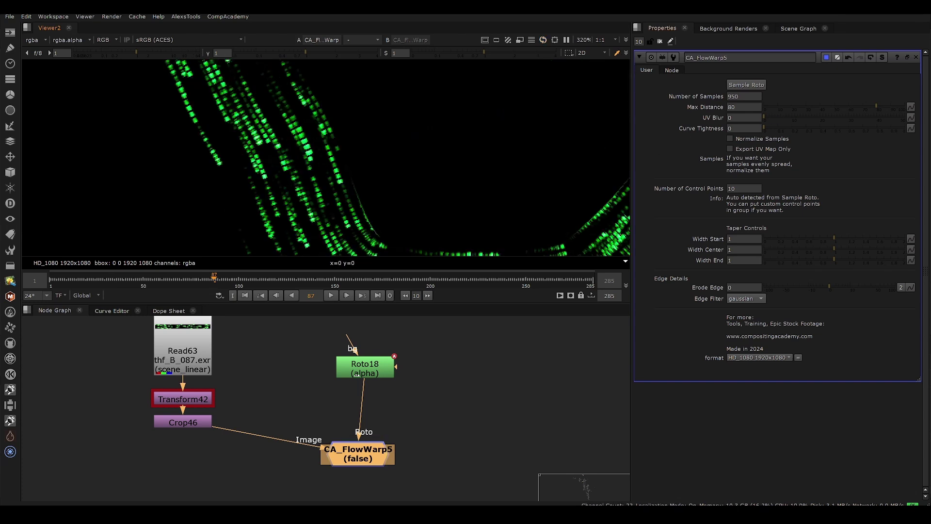
# Set CA_FlowWarp5's UV Blur to 6.2 and check the smoothed curve
pyautogui.moveTo(764, 118); pyautogui.dragTo(795, 117)
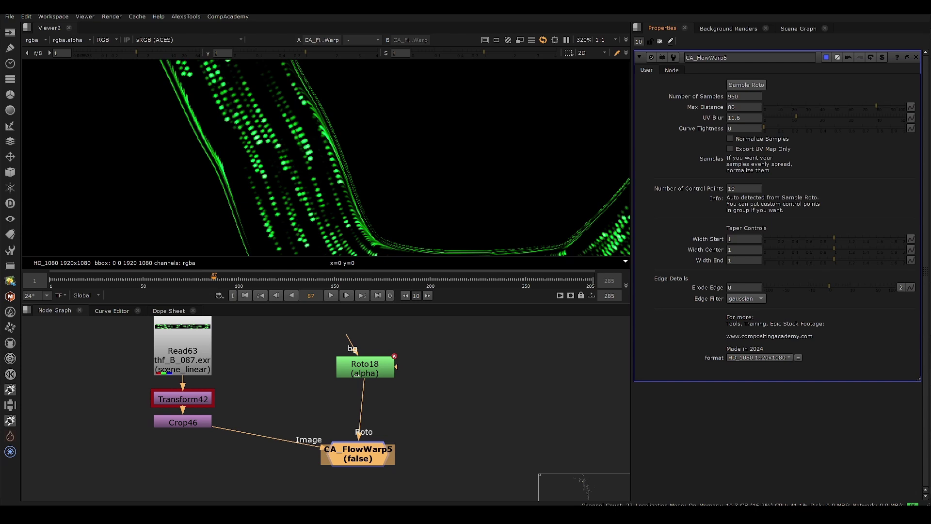
pyautogui.scroll(3, 372, 121)
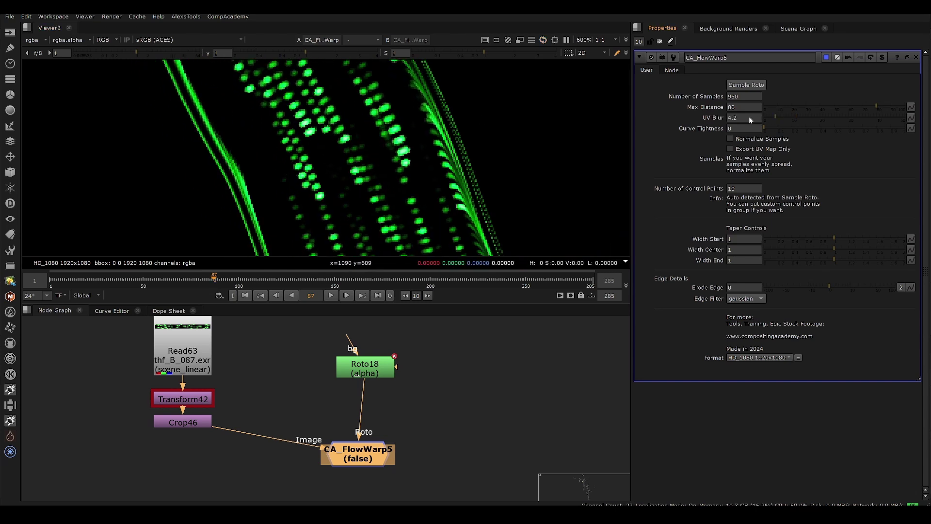
pyautogui.moveTo(775, 116); pyautogui.dragTo(780, 115)
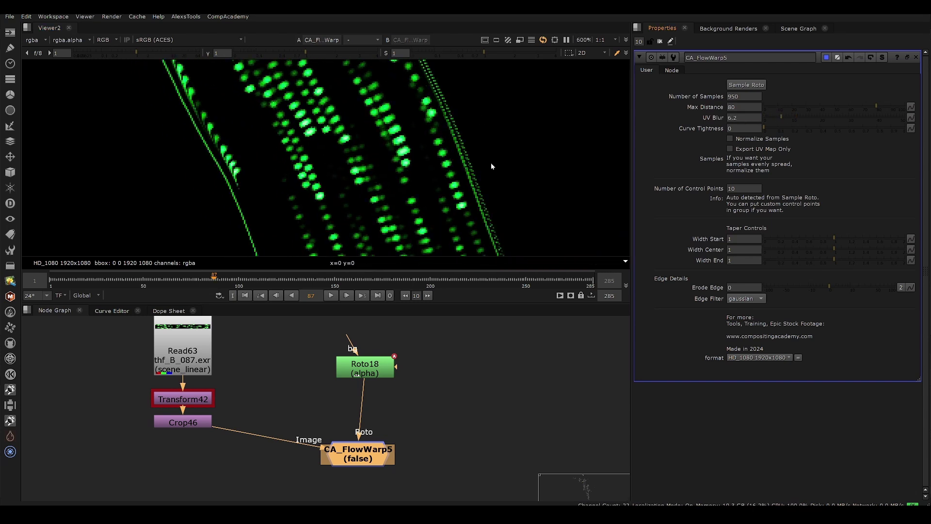
pyautogui.press('f')
pyautogui.scroll(3, 312, 108)
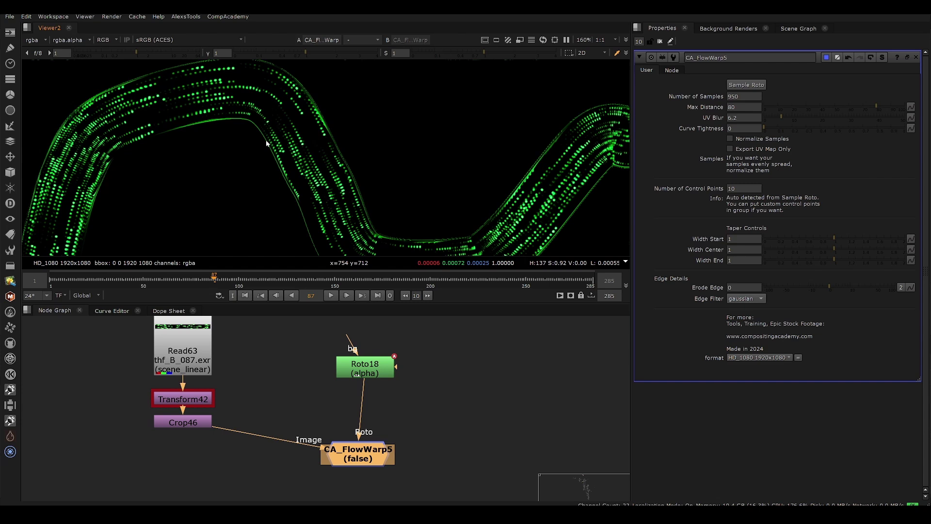
# Set CA_FlowWarp5's Erode Edge to 27 to trim the outline, and play back the result
pyautogui.scroll(-4, 357, 146)
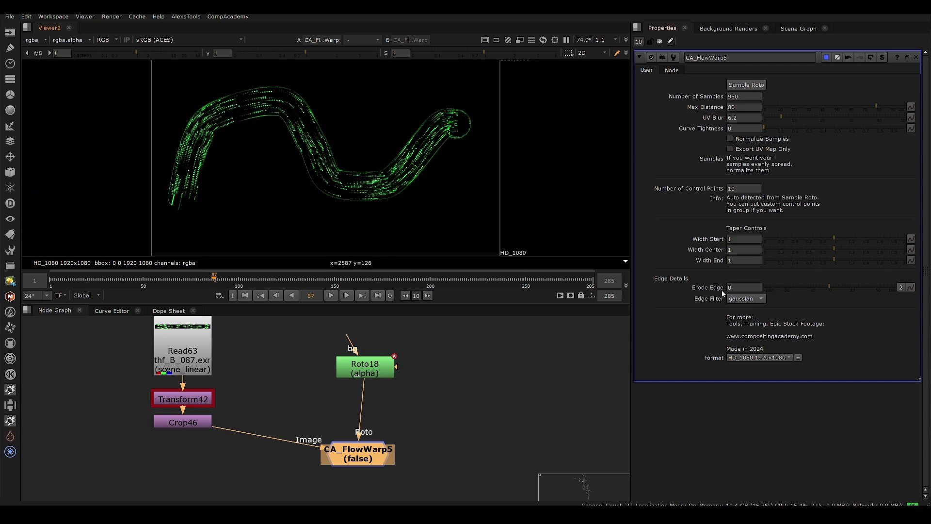
pyautogui.moveTo(837, 287); pyautogui.dragTo(851, 287)
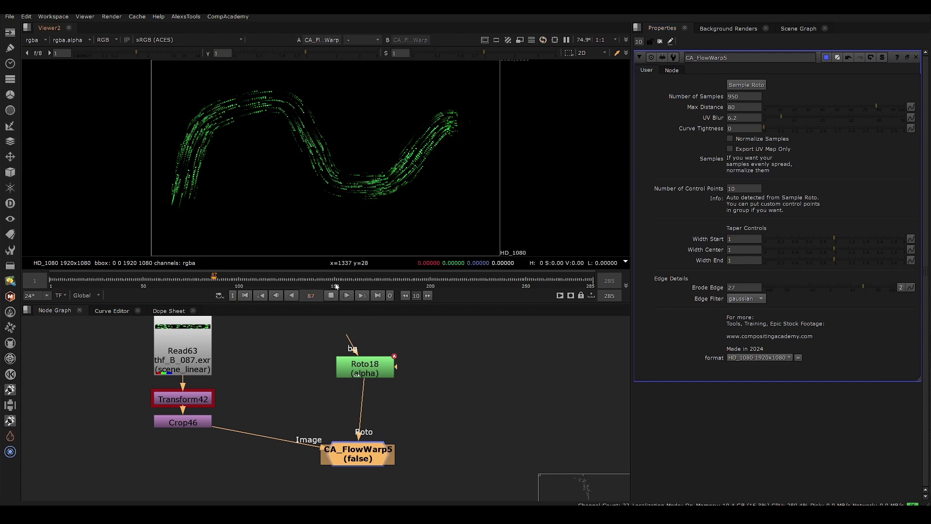
pyautogui.click(346, 295)
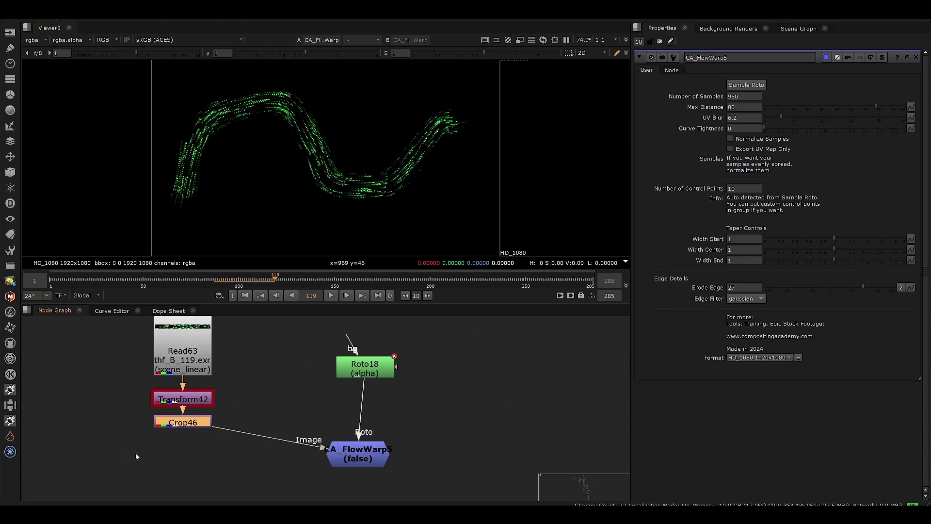
# Add a Crop node after Crop46 and show its output in the viewer
pyautogui.press('Tab')
pyautogui.write('crop')
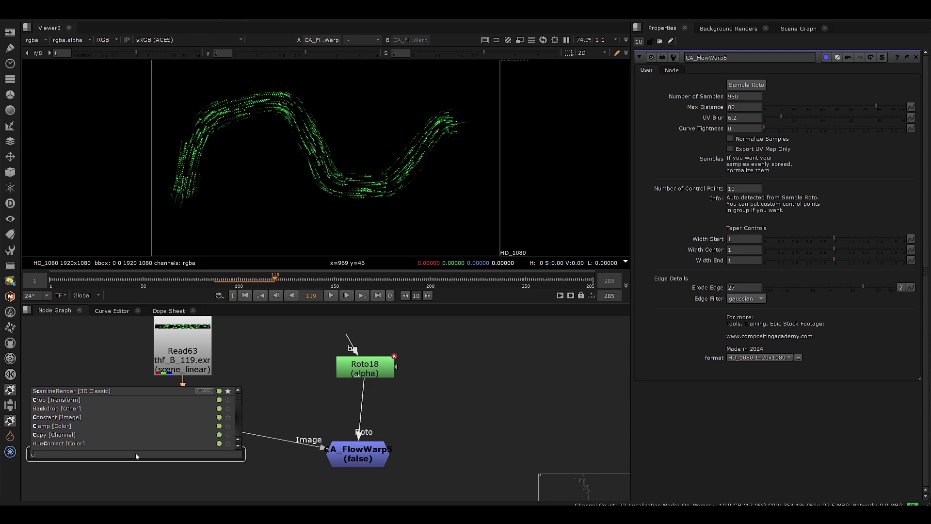
pyautogui.press('Return')
pyautogui.press('1')
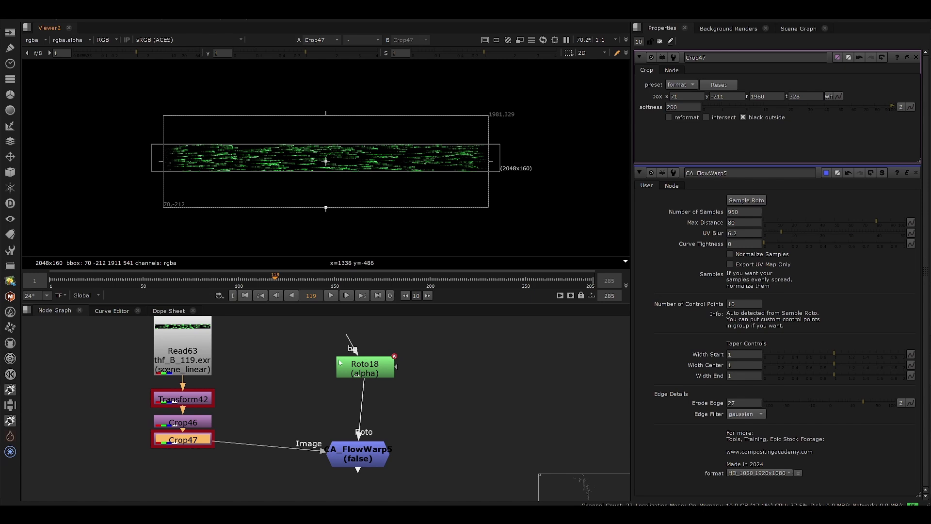
# Show the CA_FlowWarp5 output in the viewer with the overlay toggled off to examine the softened ends
pyautogui.click(331, 465)
pyautogui.press('1')
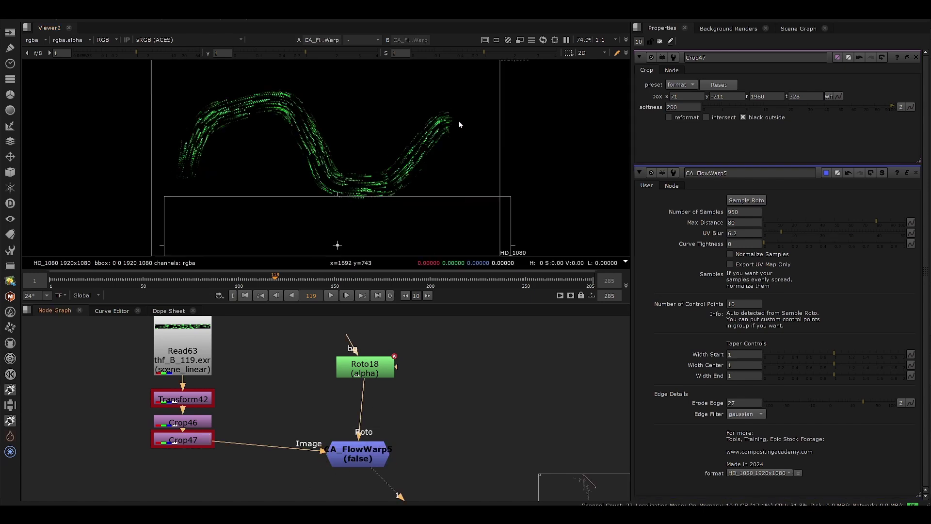
pyautogui.press('q')
pyautogui.scroll(-2, 359, 154)
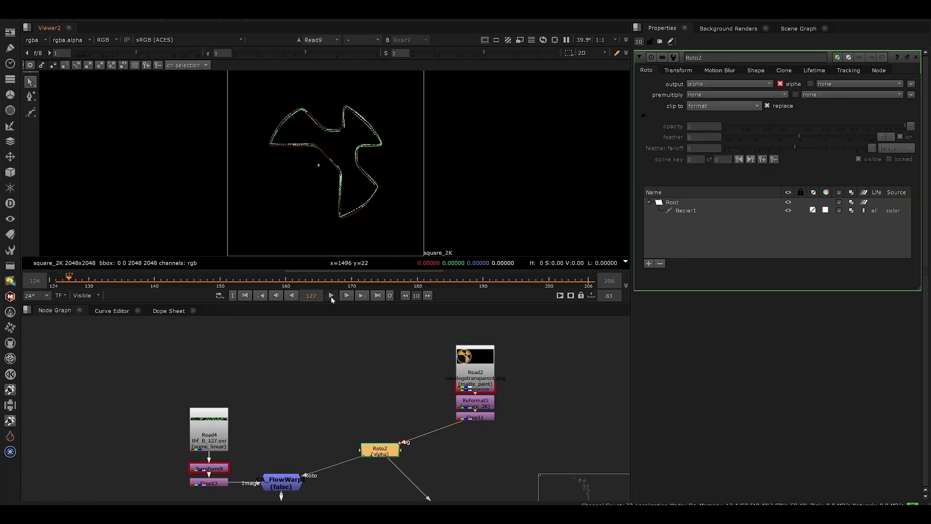
# Play back the logo-shaped flow warp and inspect the clip travelling along the Bezier outline up close
pyautogui.click(331, 295)
pyautogui.scroll(2, 354, 170)
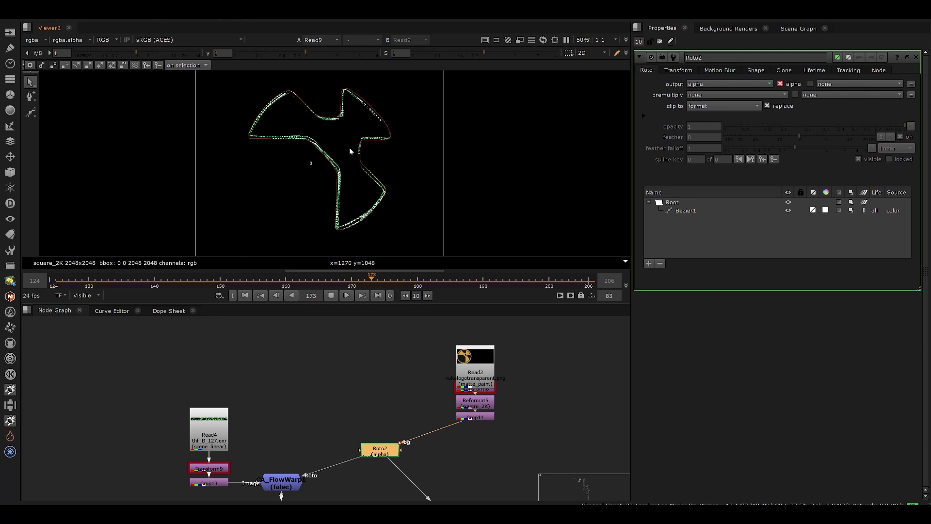
pyautogui.scroll(3, 353, 149)
pyautogui.scroll(-4, 345, 135)
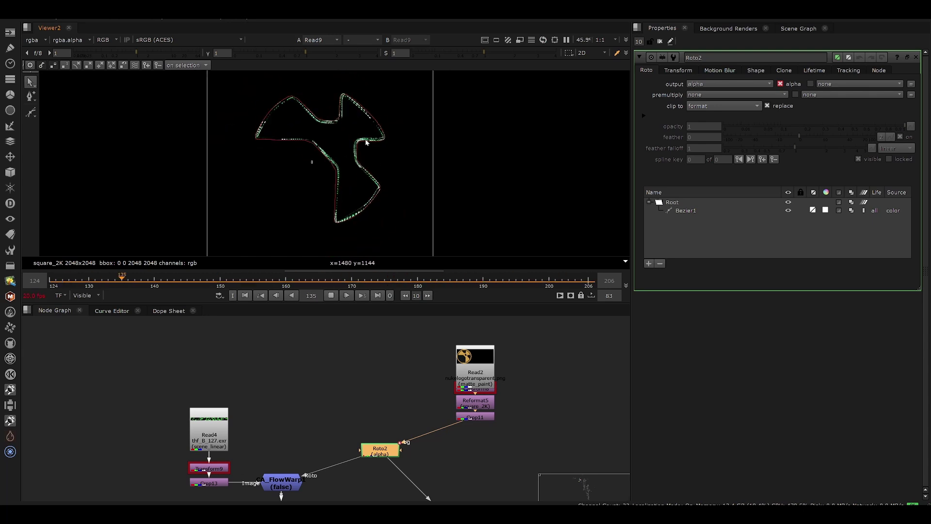
pyautogui.scroll(2, 346, 151)
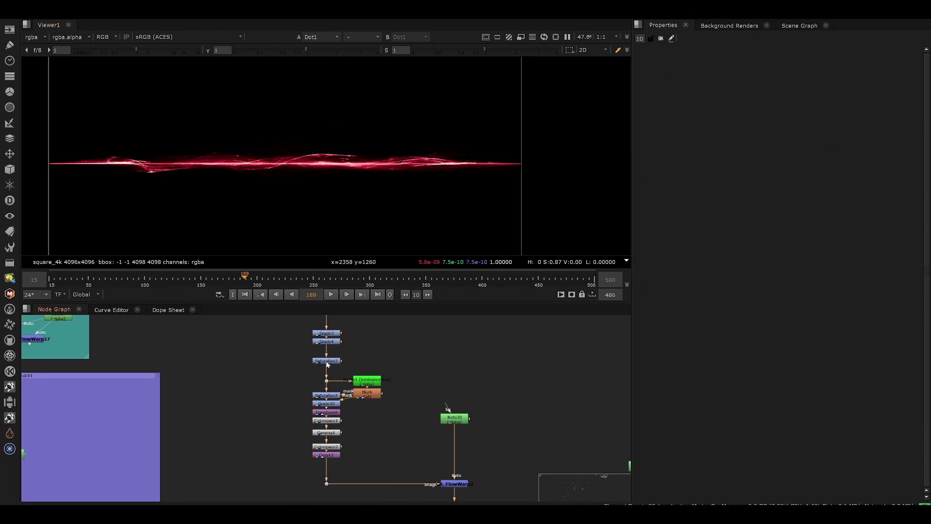
# Play back the straight red energy beam clip that feeds the flow warp below Crop13
pyautogui.moveTo(326, 363); pyautogui.dragTo(326, 395, button='middle')
pyautogui.click(331, 294)
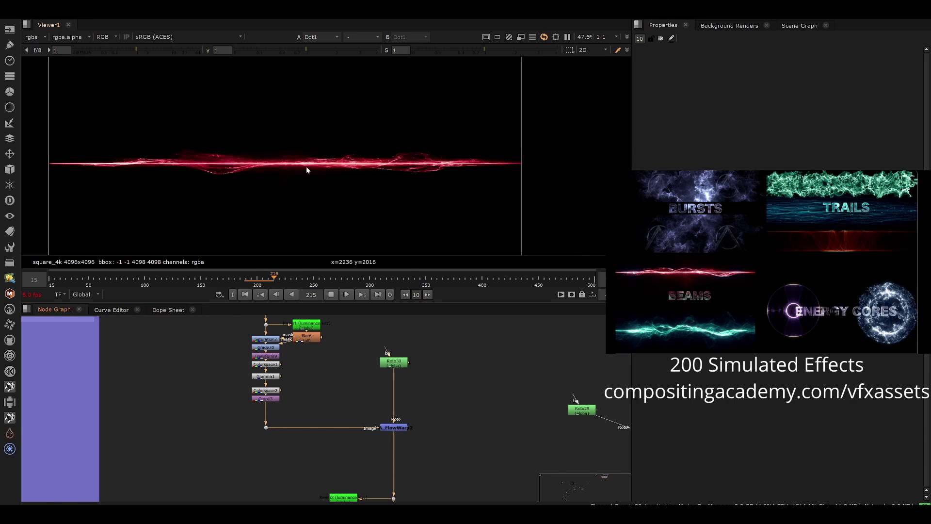
pyautogui.moveTo(342, 354); pyautogui.dragTo(331, 337, button='middle')
# Show the output of the CA_FlowWarp node fed by Crop13, framing the red beam along its curved path during playback
pyautogui.moveTo(395, 437); pyautogui.dragTo(382, 385, button='middle')
pyautogui.scroll(-1, 382, 385)
pyautogui.scroll(4, 400, 359)
pyautogui.click(345, 388)
pyautogui.press('1')
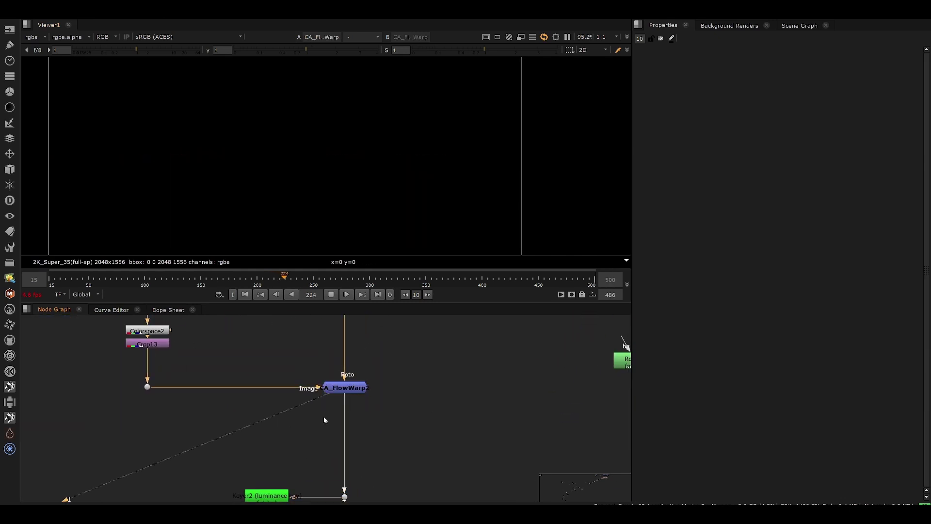
pyautogui.press('f')
pyautogui.moveTo(255, 351); pyautogui.dragTo(330, 379, button='middle')
pyautogui.moveTo(297, 387); pyautogui.dragTo(152, 458)
pyautogui.press('1')
pyautogui.scroll(3, 343, 190)
pyautogui.moveTo(530, 370); pyautogui.dragTo(339, 469)
pyautogui.press('1')
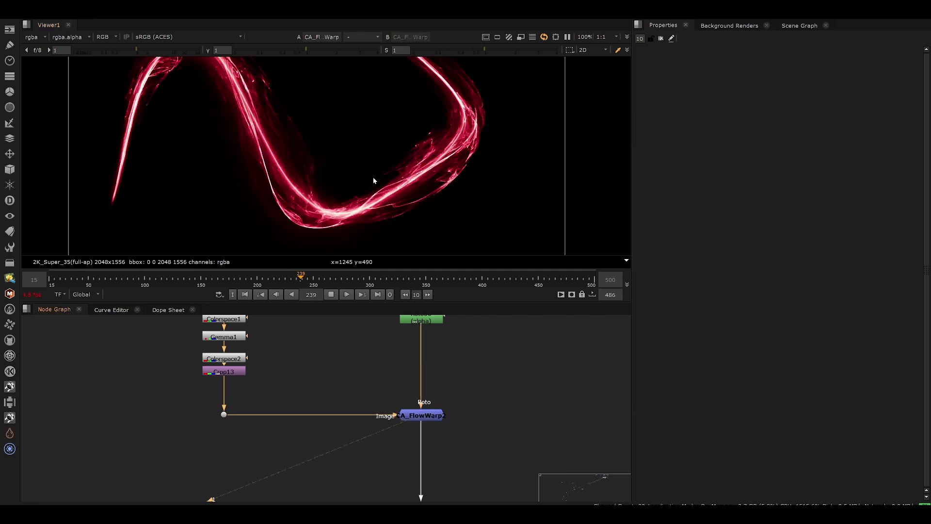
pyautogui.press('f')
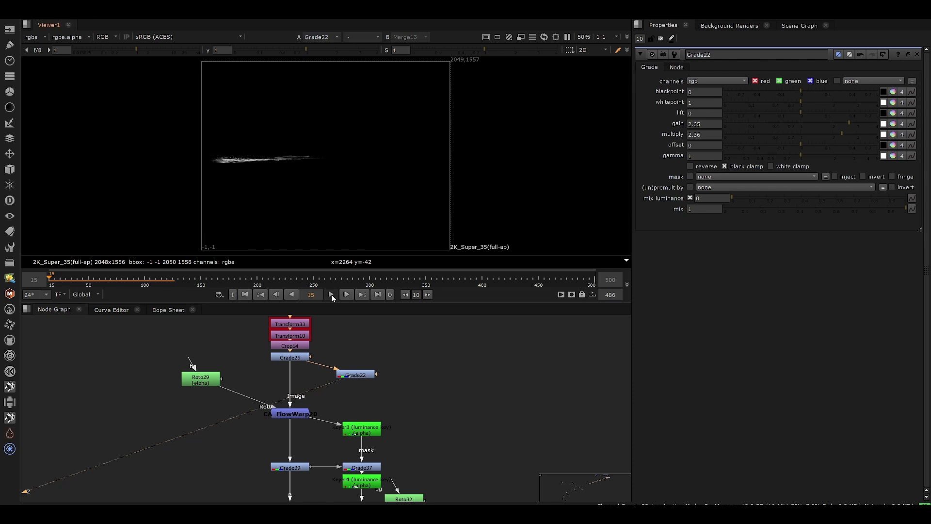
# Play back the Grade22 particle clip and view the network downstream of CA_FlowWarp20
pyautogui.click(331, 294)
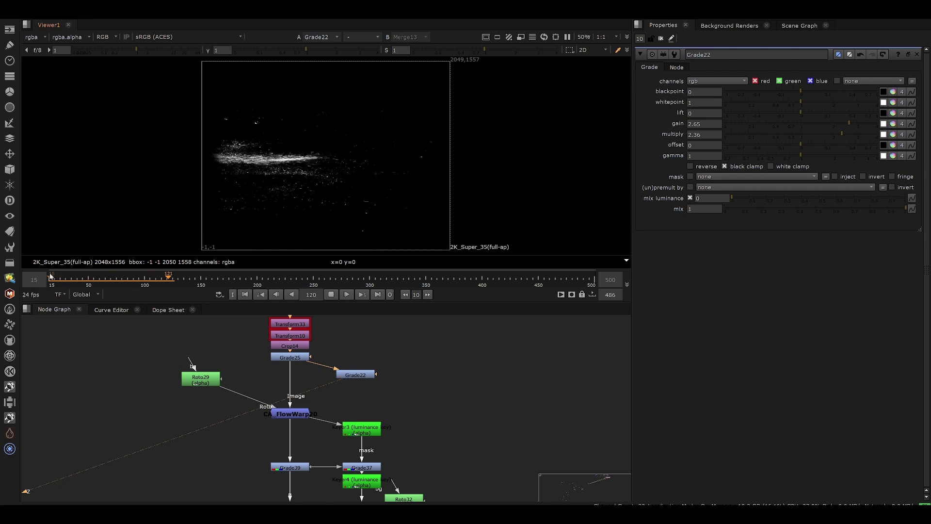
pyautogui.moveTo(226, 148); pyautogui.dragTo(453, 181)
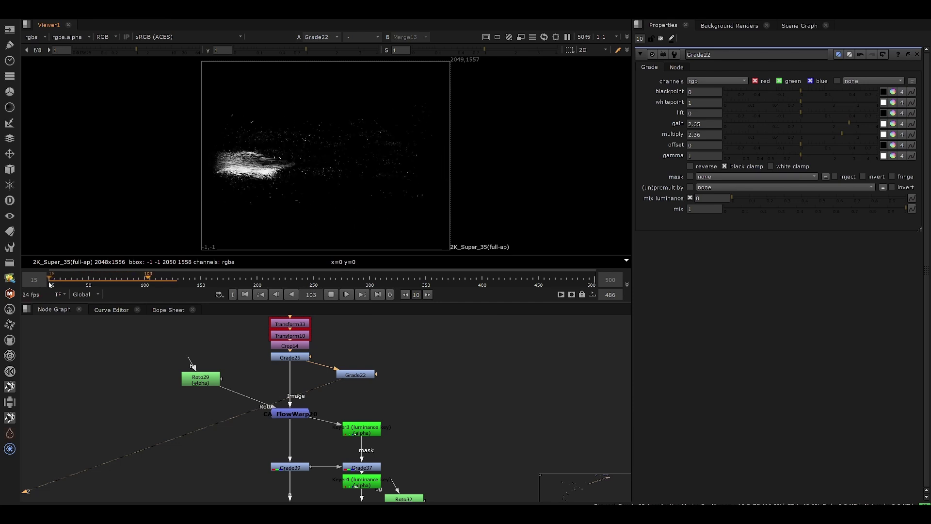
pyautogui.moveTo(257, 416); pyautogui.dragTo(224, 307, button='middle')
pyautogui.moveTo(289, 394); pyautogui.dragTo(196, 486)
pyautogui.press('1')
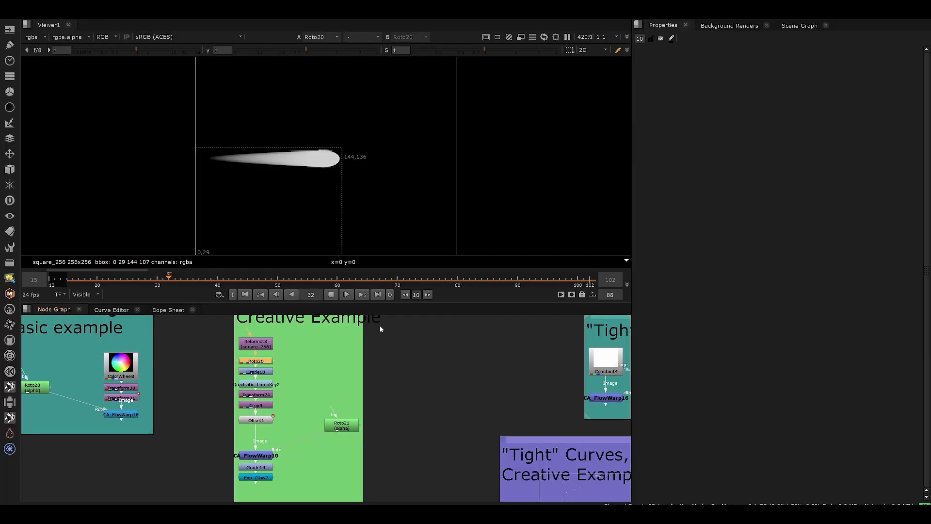
# Open the properties of Roto20 in the Creative Example to inspect its Ellipse1 shape
pyautogui.scroll(3, 217, 385)
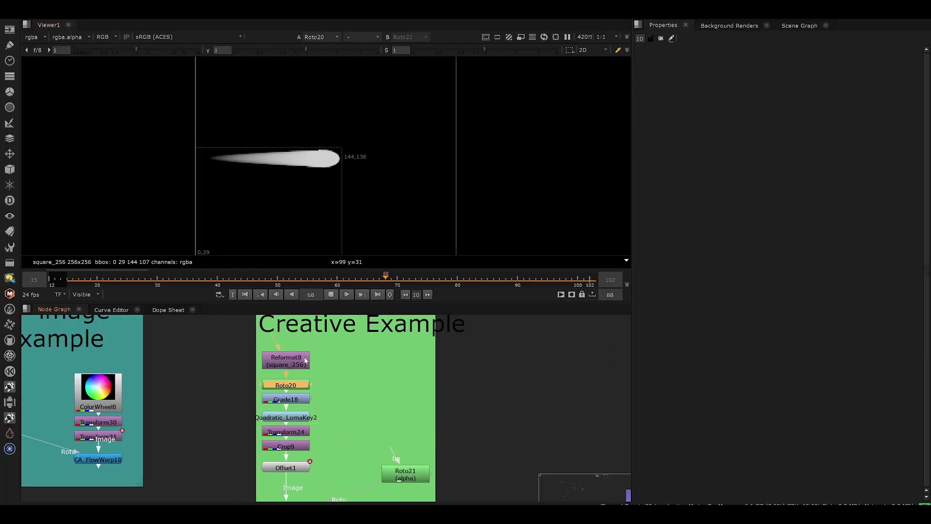
pyautogui.click(295, 392)
pyautogui.doubleClick(295, 392)
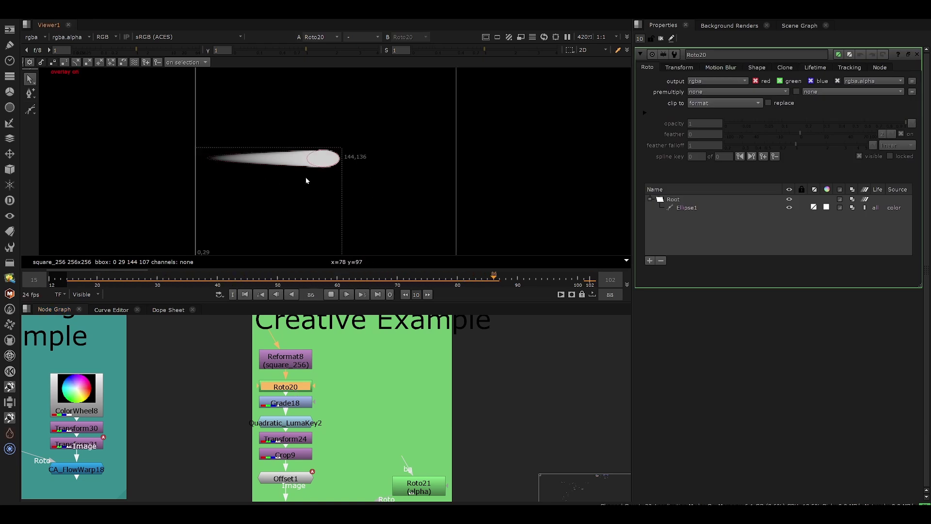
pyautogui.moveTo(305, 178)
pyautogui.mouseDown(button='middle')
pyautogui.moveTo(311, 163)
pyautogui.moveTo(297, 177)
pyautogui.mouseUp(button='middle')
# Show the Grade18 and Quadratic_LumaKey2 outputs in turn to examine the falloff of the streak's tail
pyautogui.click(283, 406)
pyautogui.moveTo(326, 409); pyautogui.dragTo(292, 362, button='middle')
pyautogui.press('1')
pyautogui.click(301, 411)
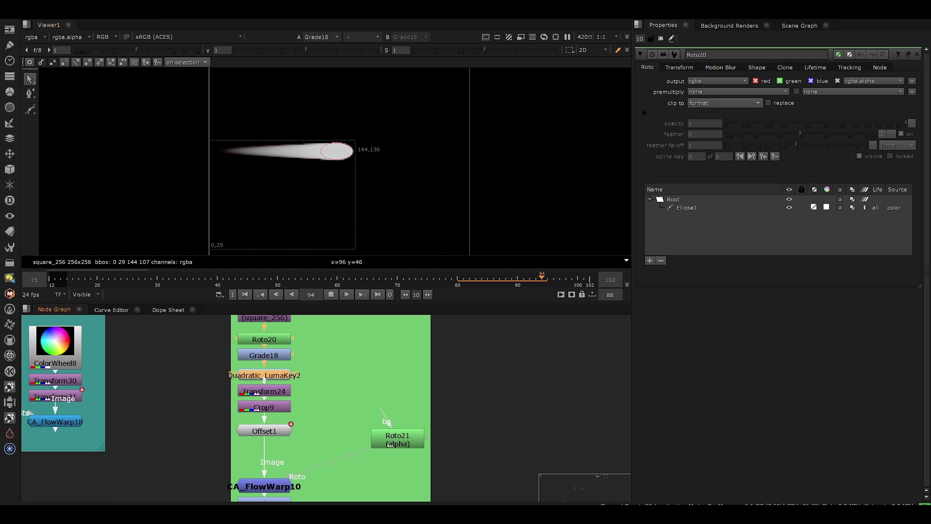
pyautogui.press('1')
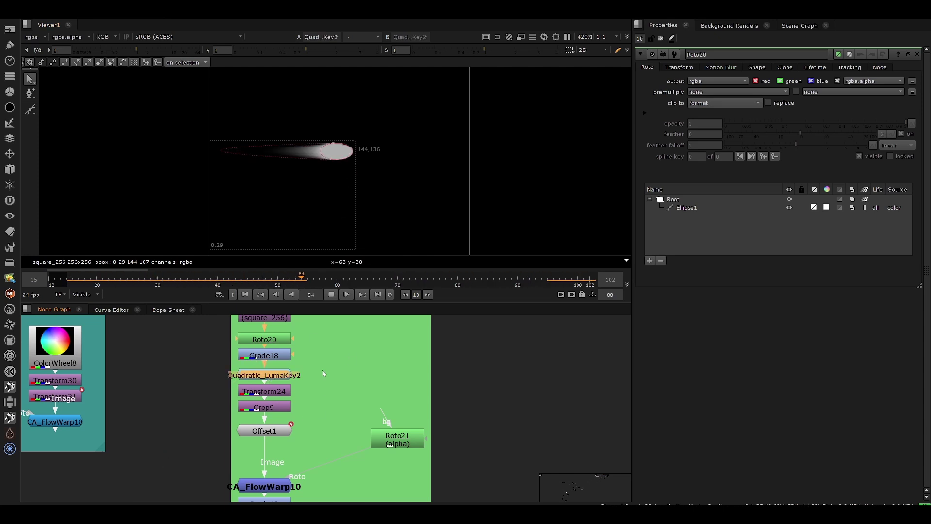
pyautogui.click(324, 373)
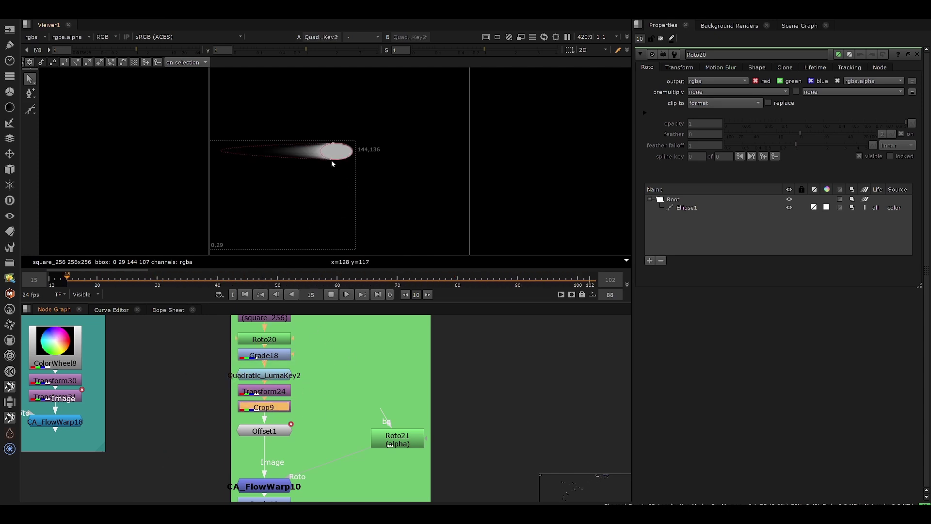
pyautogui.scroll(3, 332, 163)
pyautogui.press('f')
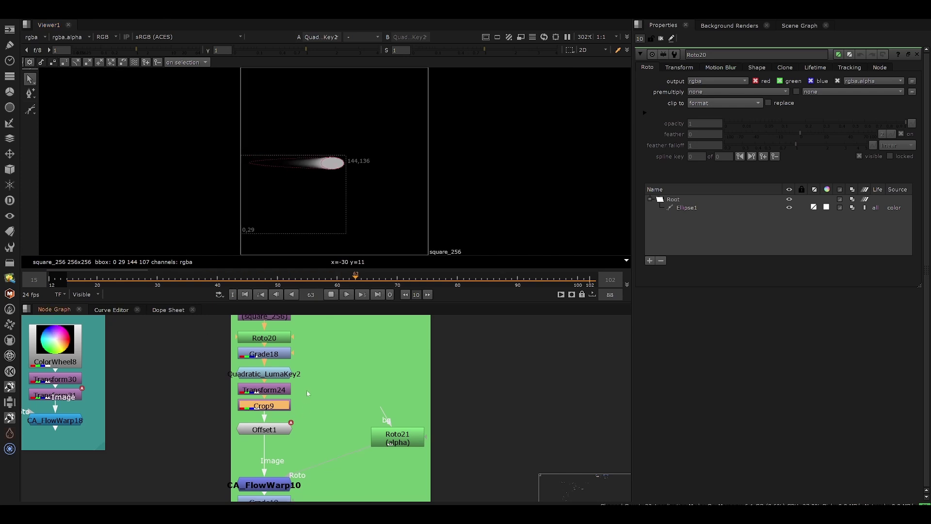
# Show the Transform24 output in the viewer to examine the horizontally squashed streak
pyautogui.moveTo(307, 390); pyautogui.dragTo(336, 364, button='middle')
pyautogui.press('1')
pyautogui.click(310, 367)
pyautogui.press('1')
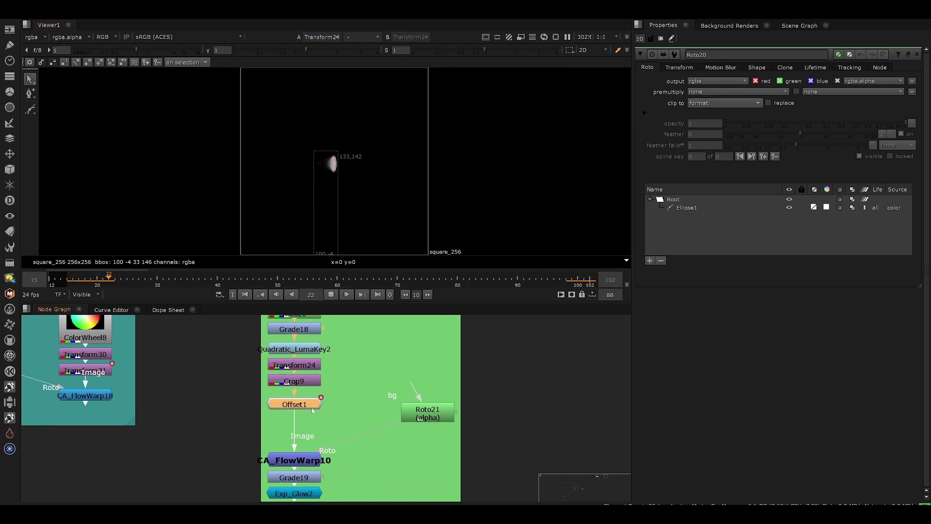
# Open Offset1's properties and show its output with the overlay turned off to examine the moving streak
pyautogui.doubleClick(312, 411)
pyautogui.press('1')
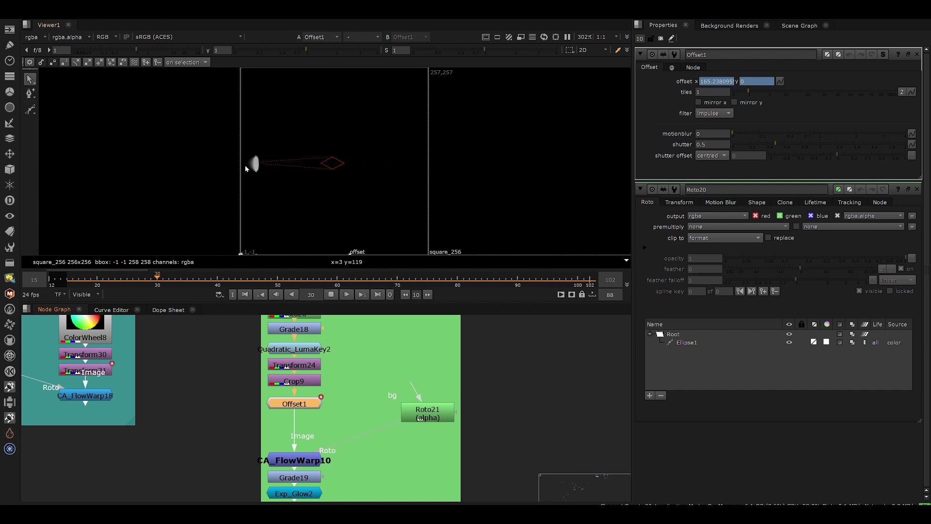
pyautogui.press('q')
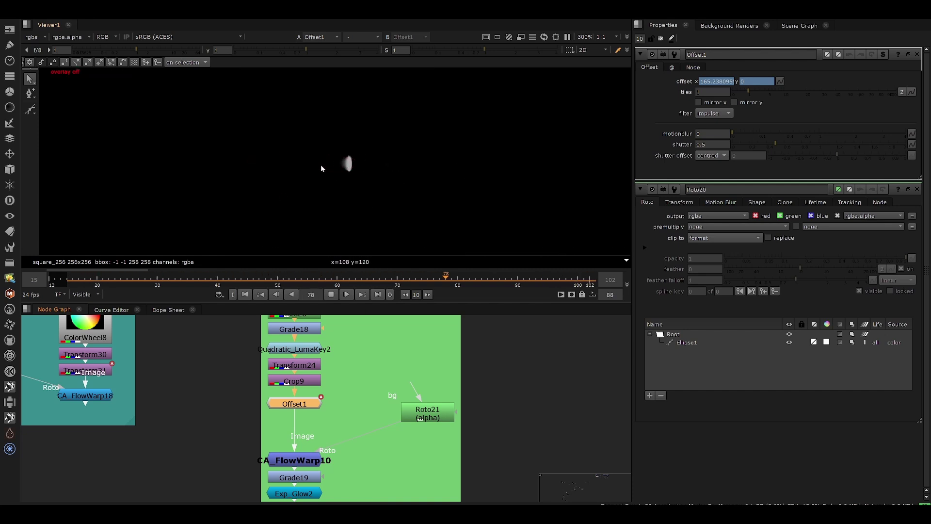
pyautogui.press('q')
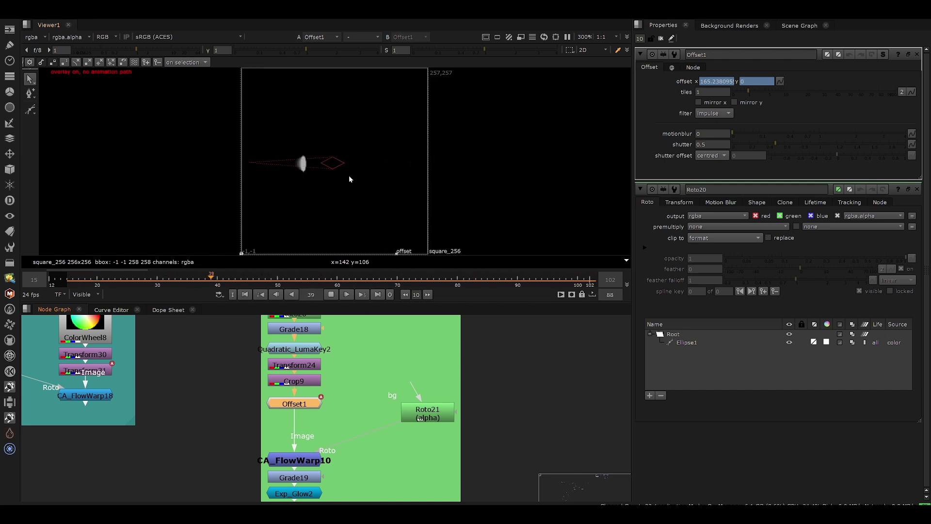
pyautogui.press('q')
# Show the CA_FlowWarp10 and Exp_Glow2 outputs in turn, with the overlay on and the full frame fitted
pyautogui.moveTo(339, 465); pyautogui.dragTo(250, 395, button='middle')
pyautogui.scroll(3, 251, 395)
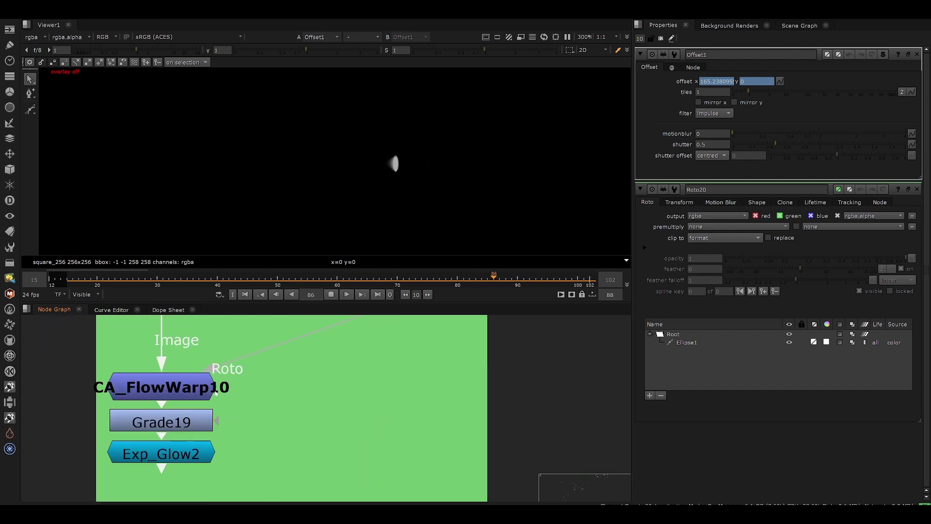
pyautogui.click(209, 395)
pyautogui.press('1')
pyautogui.click(189, 451)
pyautogui.press('1')
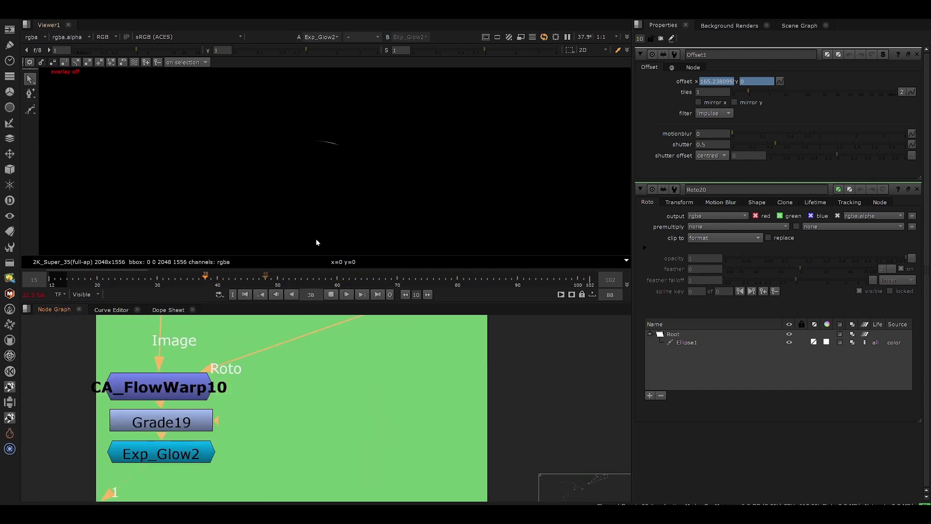
pyautogui.press('q')
pyautogui.press('f')
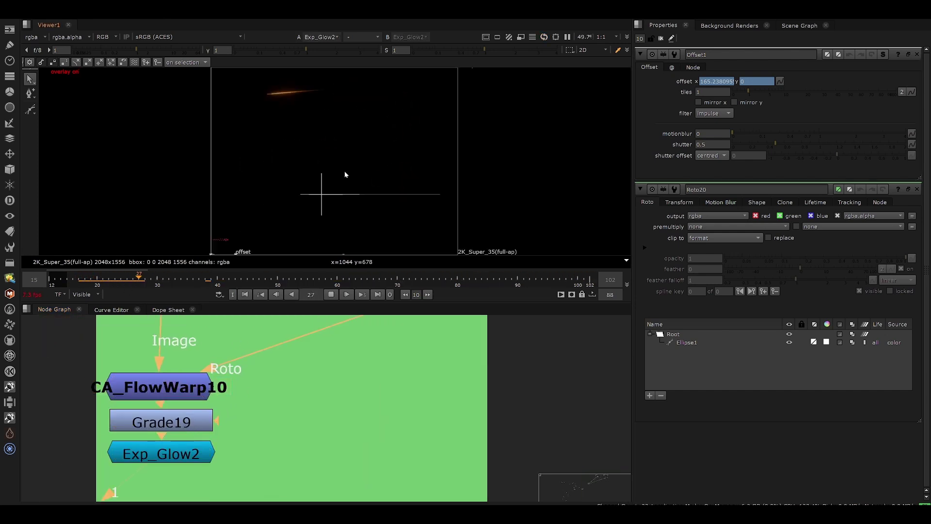
# Close the open node properties and show the Offset1 output in the viewer
pyautogui.click(916, 54)
pyautogui.click(917, 54)
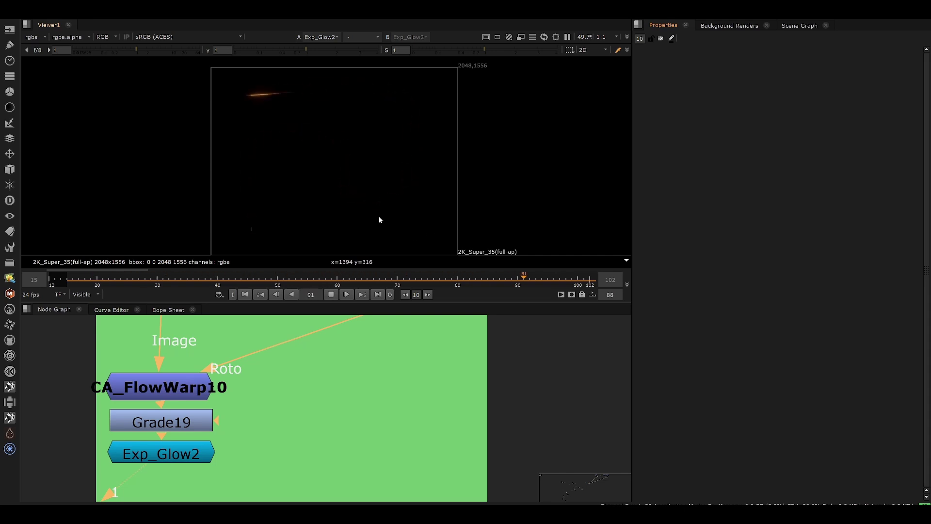
pyautogui.moveTo(219, 321); pyautogui.dragTo(272, 388, button='middle')
pyautogui.click(248, 345)
pyautogui.press('1')
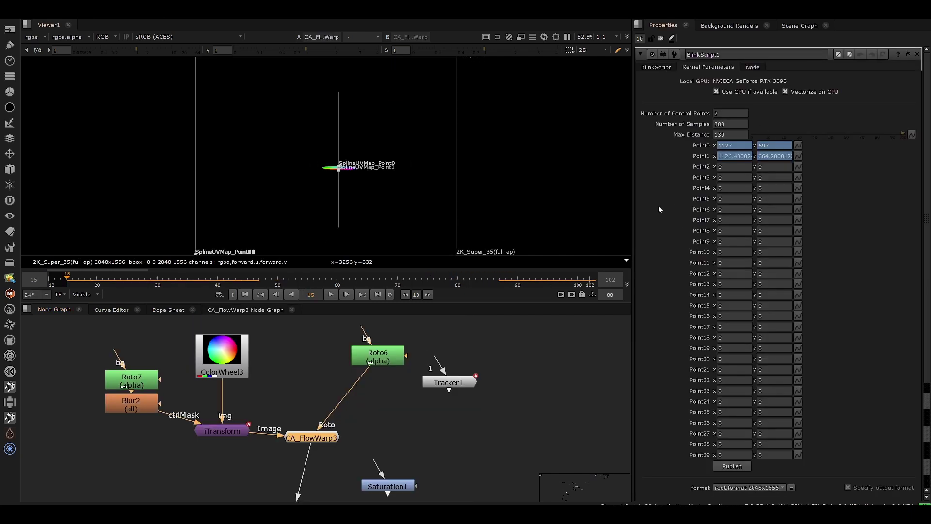
# Inspect BlinkScript1's kernel source and parameters along with CA_FlowWarp3's internal nodes, and return to the main node graph
pyautogui.click(668, 68)
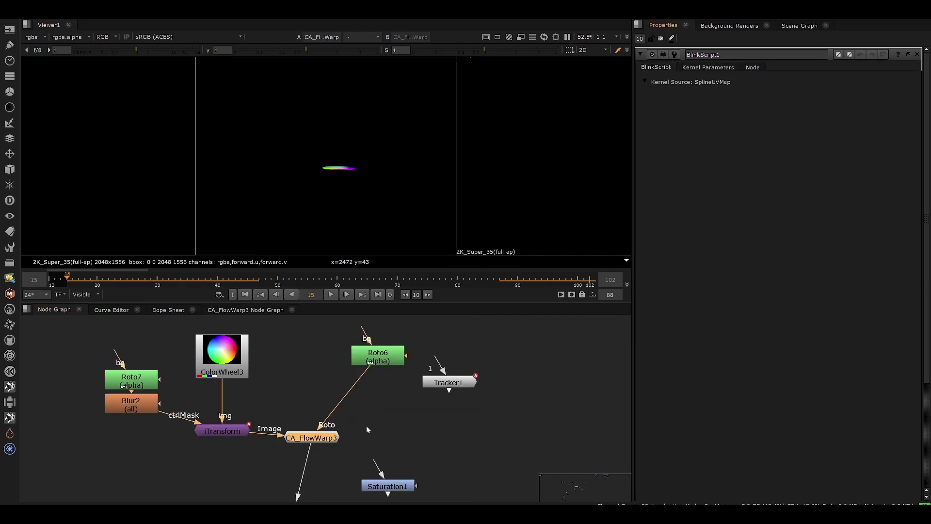
pyautogui.hotkey('ctrl', 'Return')
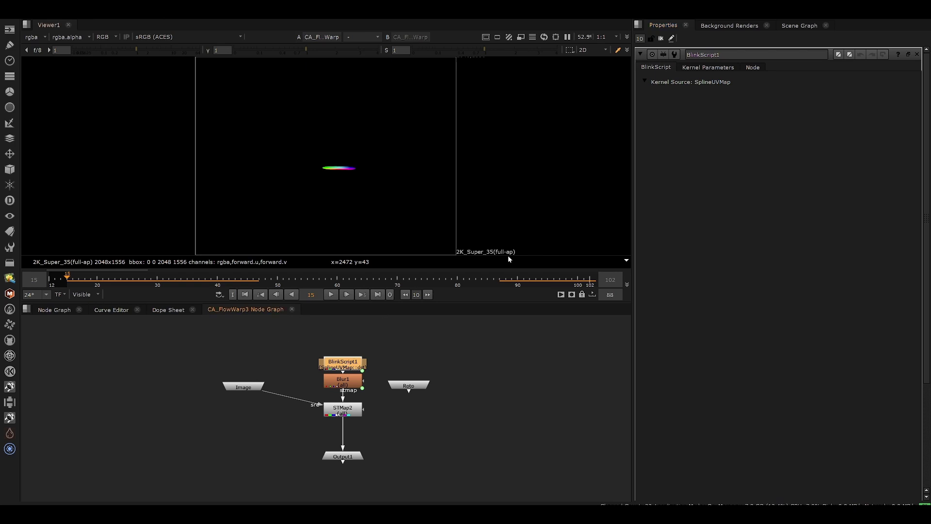
pyautogui.click(708, 68)
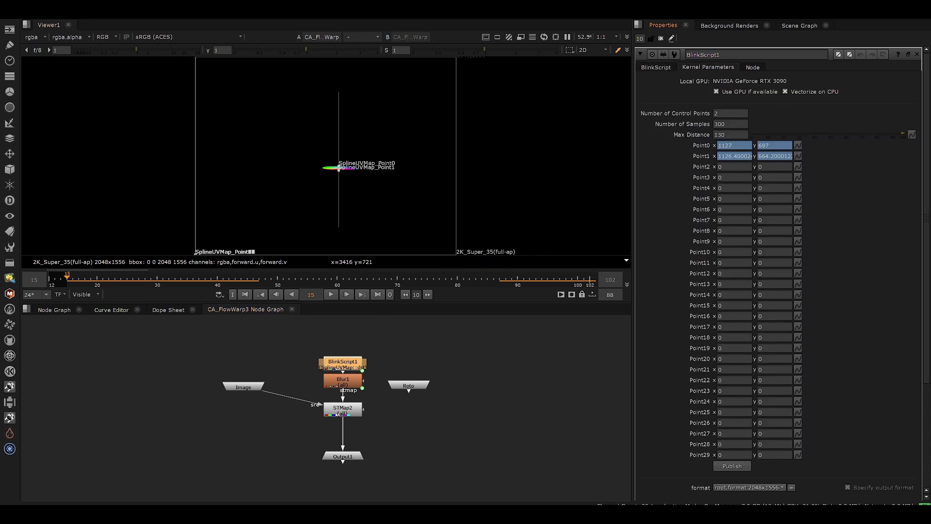
pyautogui.click(55, 310)
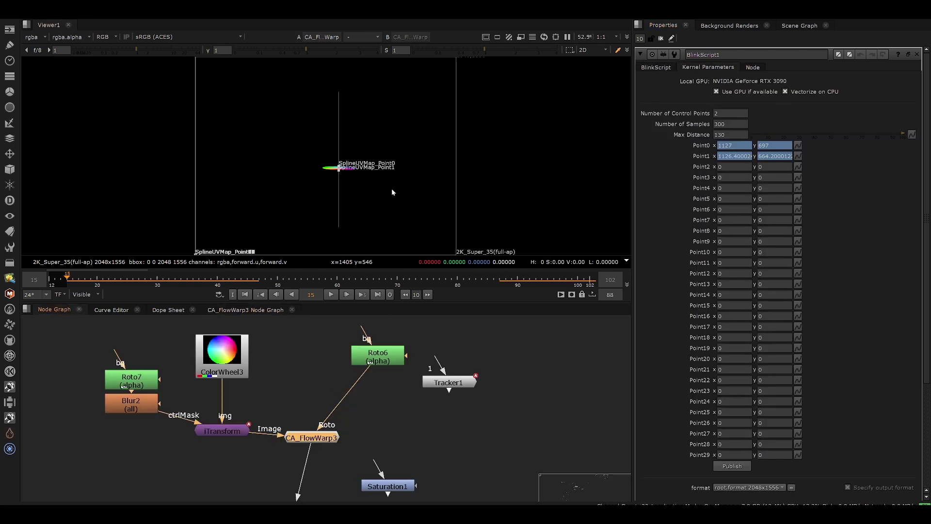
# Close BlinkScript1's properties and play back the CA_FlowWarp3 colour wheel warp from the early frames
pyautogui.click(331, 295)
pyautogui.click(916, 54)
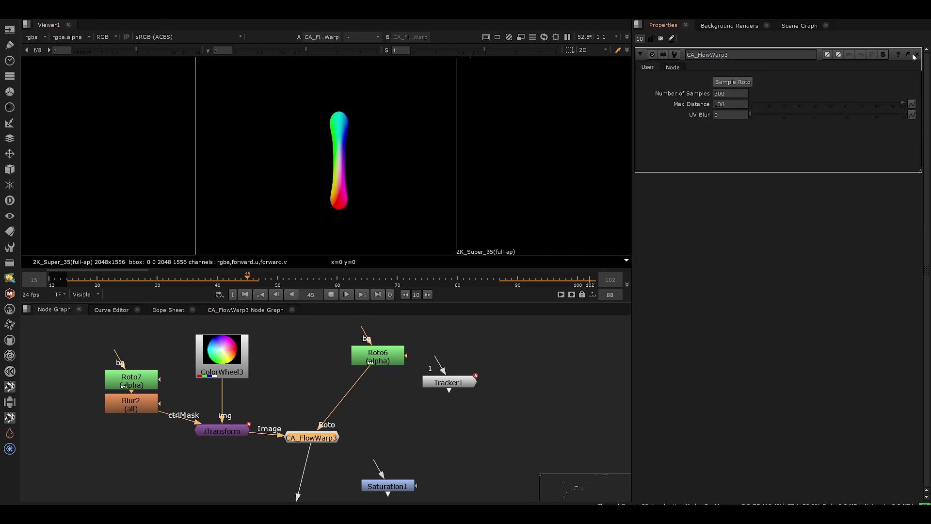
pyautogui.click(52, 284)
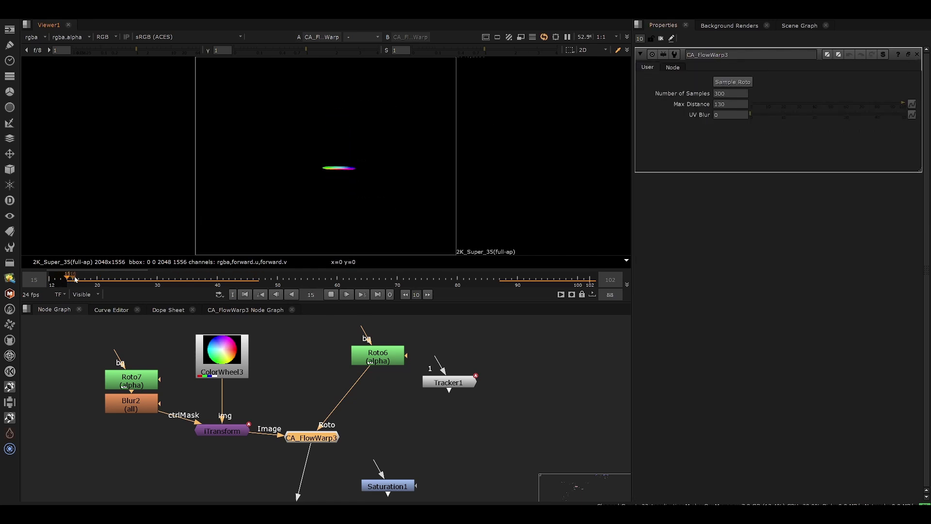
pyautogui.click(103, 280)
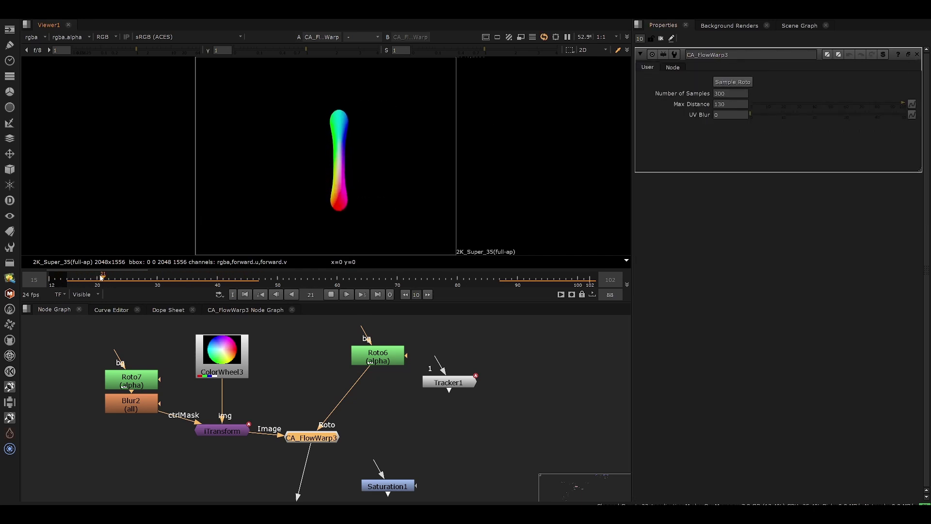